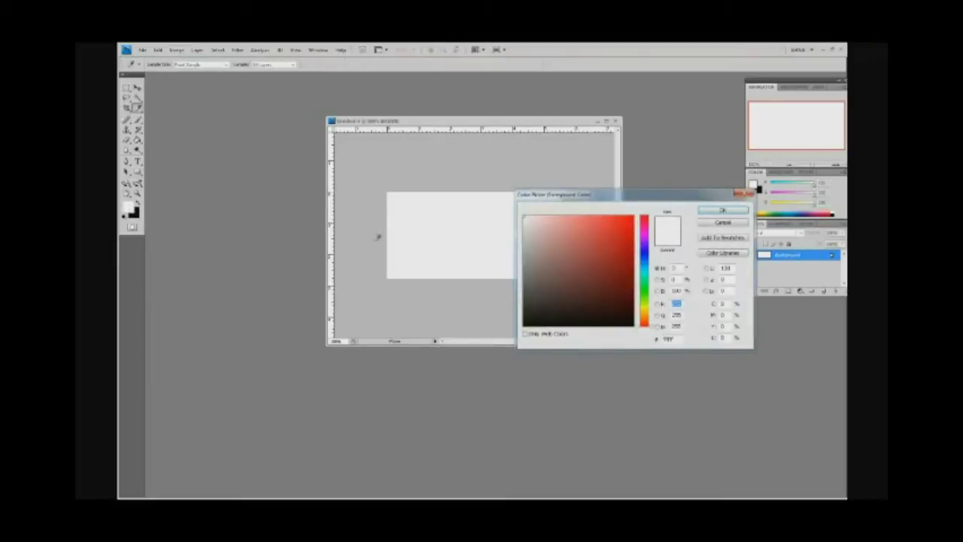
Step: Move the foreground color picker over the document window and close it, and view the background color picker
{"action": "left_click_drag", "start_coordinate": [638, 201], "coordinate": [471, 178]}
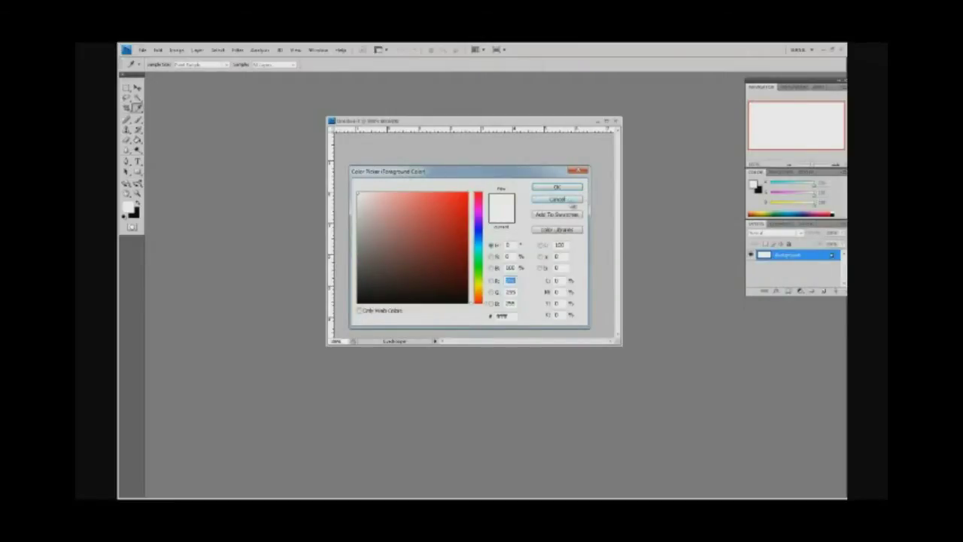
{"action": "left_click", "coordinate": [577, 173]}
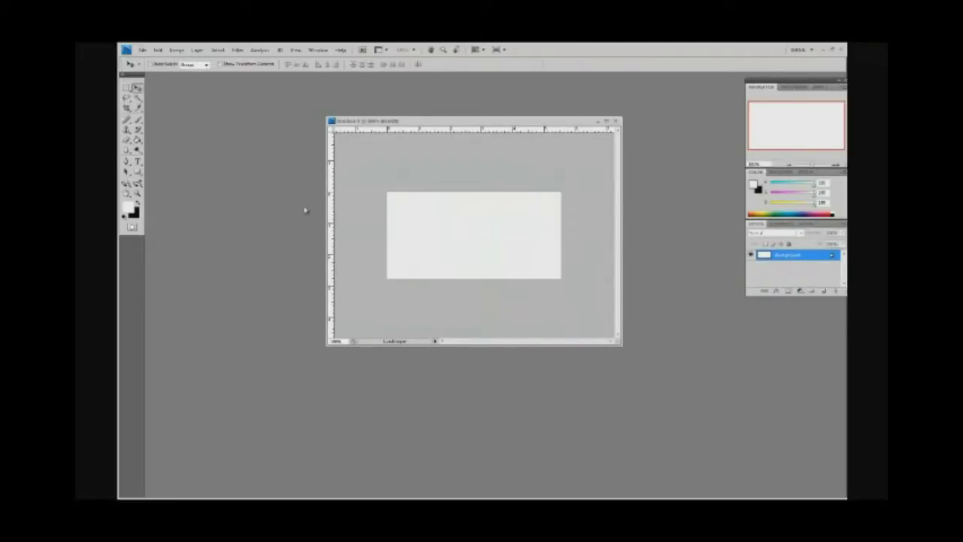
{"action": "left_click", "coordinate": [138, 218]}
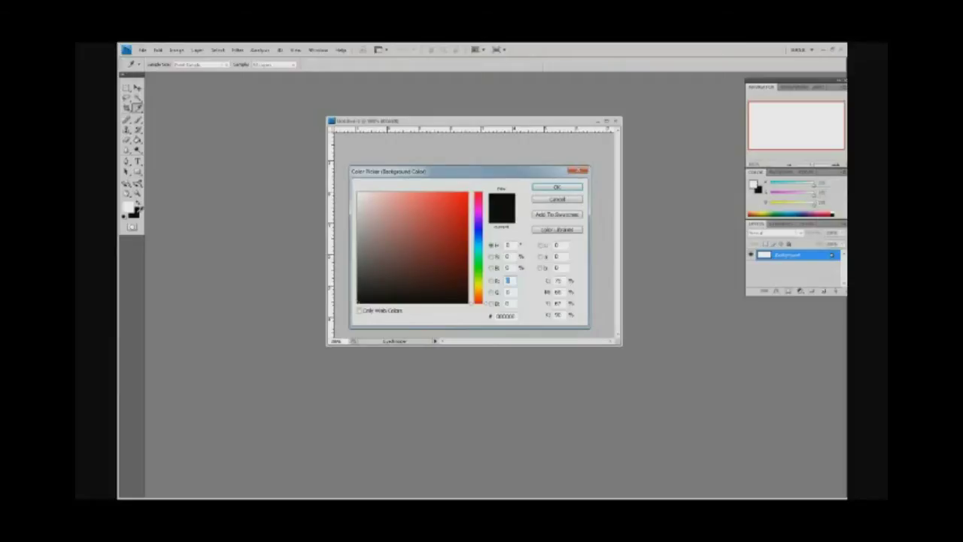
{"action": "left_click", "coordinate": [579, 171]}
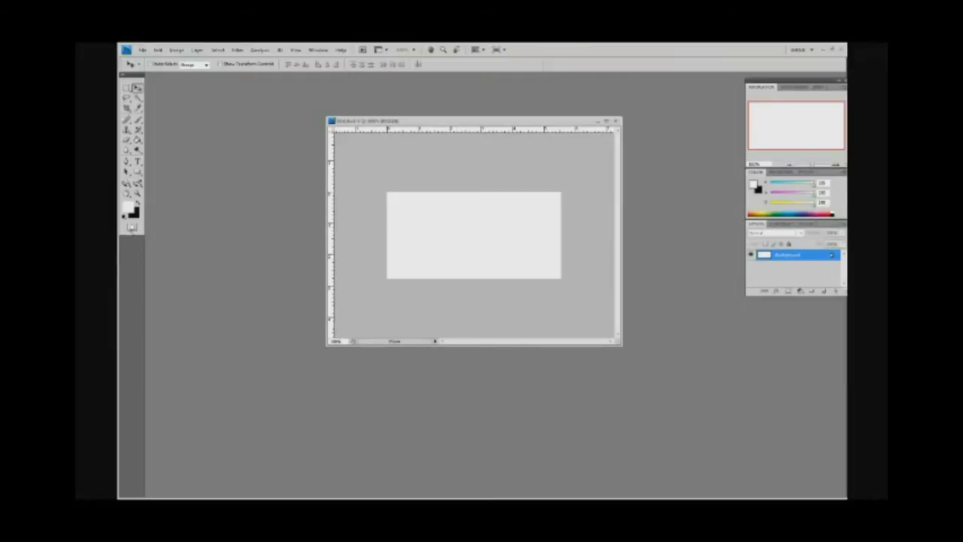
Step: Open the foreground color picker, shift the hue to 280° and pick a darker purple shade, #7b19ad
{"action": "left_click", "coordinate": [127, 207]}
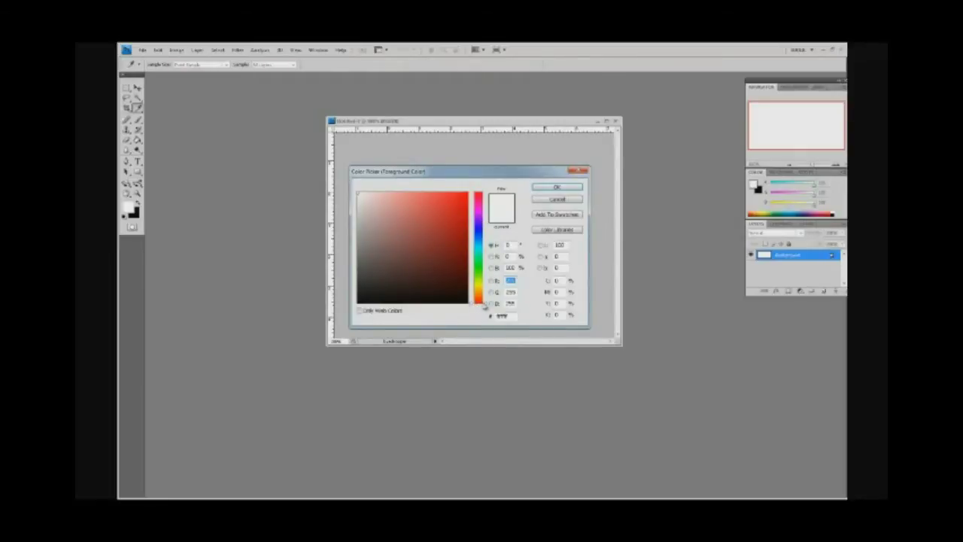
{"action": "left_click_drag", "start_coordinate": [473, 304], "coordinate": [475, 217]}
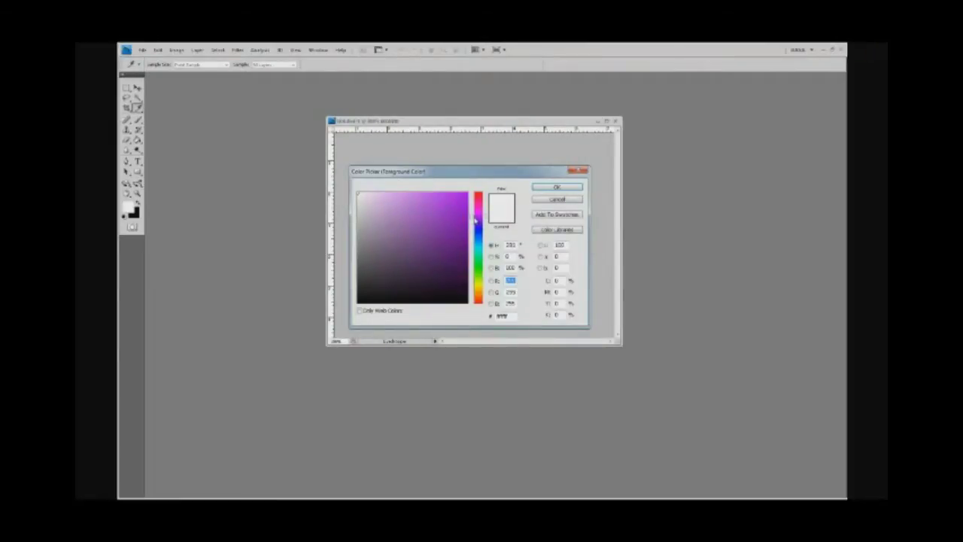
{"action": "left_click", "coordinate": [456, 206]}
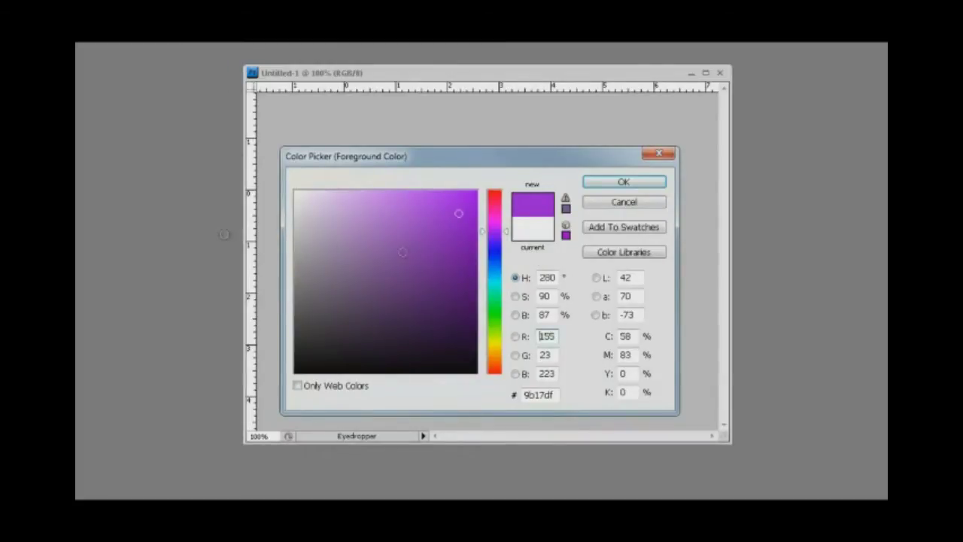
{"action": "mouse_move", "coordinate": [459, 215]}
{"action": "left_mouse_down"}
{"action": "mouse_move", "coordinate": [456, 296]}
{"action": "mouse_move", "coordinate": [451, 249]}
{"action": "left_mouse_up"}
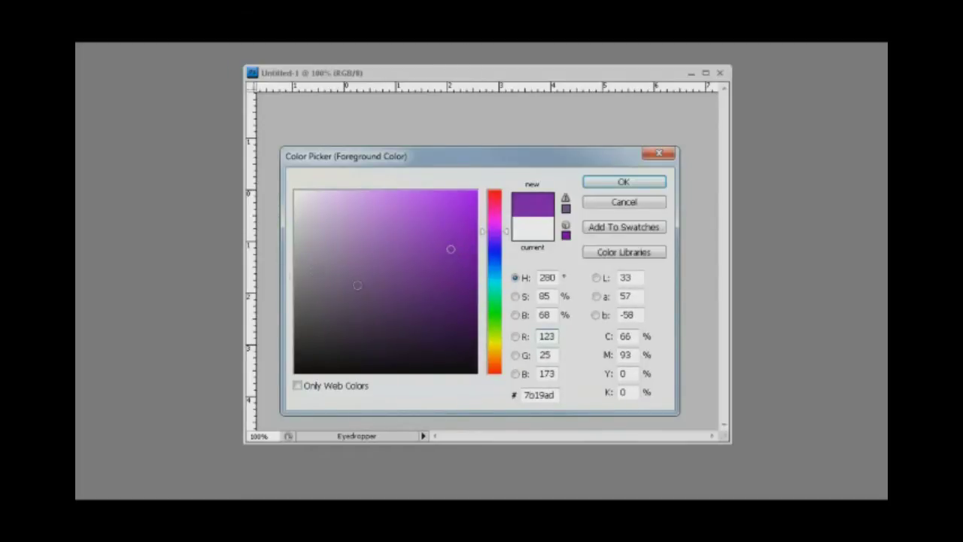
Step: Shift the foreground hue to 0° for the red #ad1919 and highlight its hex code
{"action": "mouse_move", "coordinate": [488, 232]}
{"action": "left_mouse_down"}
{"action": "mouse_move", "coordinate": [486, 348]}
{"action": "mouse_move", "coordinate": [492, 190]}
{"action": "left_mouse_up"}
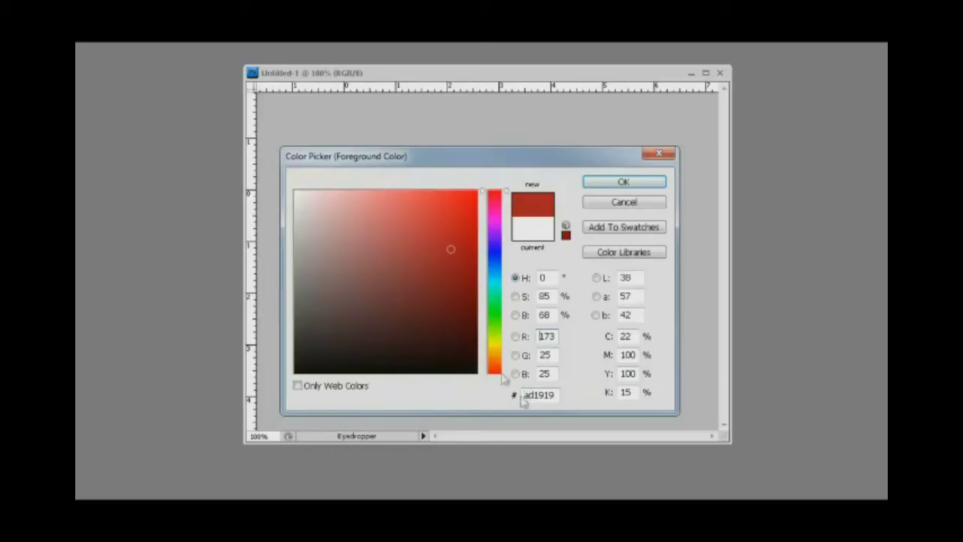
{"action": "left_click_drag", "start_coordinate": [523, 397], "coordinate": [565, 396]}
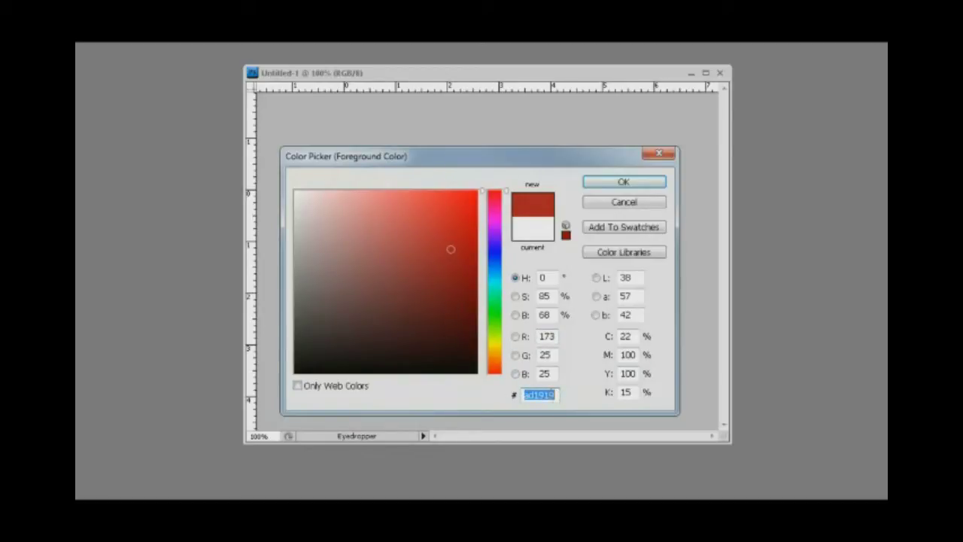
{"action": "left_click", "coordinate": [556, 395]}
{"action": "left_click_drag", "start_coordinate": [557, 396], "coordinate": [476, 394]}
{"action": "left_click", "coordinate": [554, 394]}
{"action": "left_click_drag", "start_coordinate": [554, 395], "coordinate": [516, 400]}
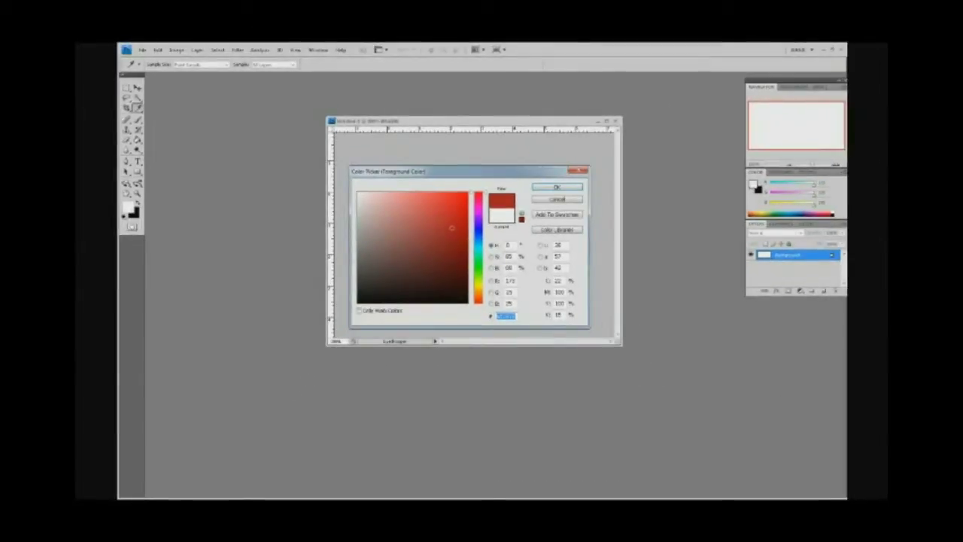
Step: Copy the hex code 939393 from the .resize h2 rule in Bluefish and paste it as the foreground color in Photoshop
{"action": "key", "text": "alt+Tab"}
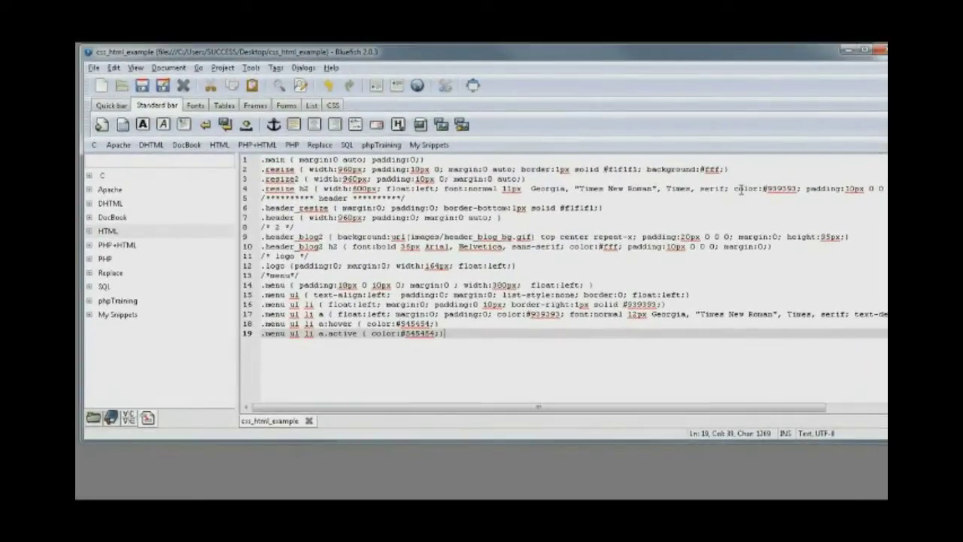
{"action": "double_click", "coordinate": [653, 201]}
{"action": "left_click_drag", "start_coordinate": [761, 192], "coordinate": [796, 194]}
{"action": "key", "text": "ctrl+c"}
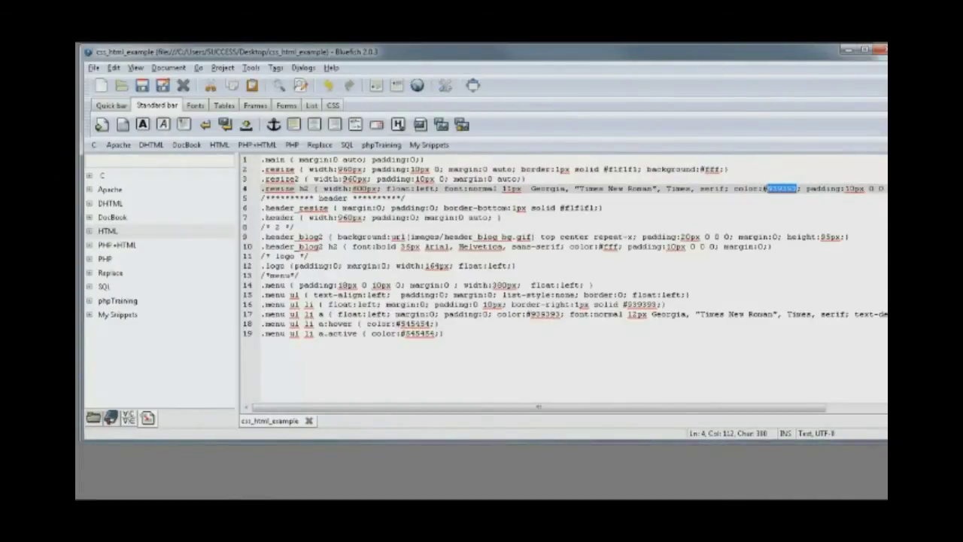
{"action": "key", "text": "alt+Tab"}
{"action": "left_click_drag", "start_coordinate": [555, 348], "coordinate": [518, 350]}
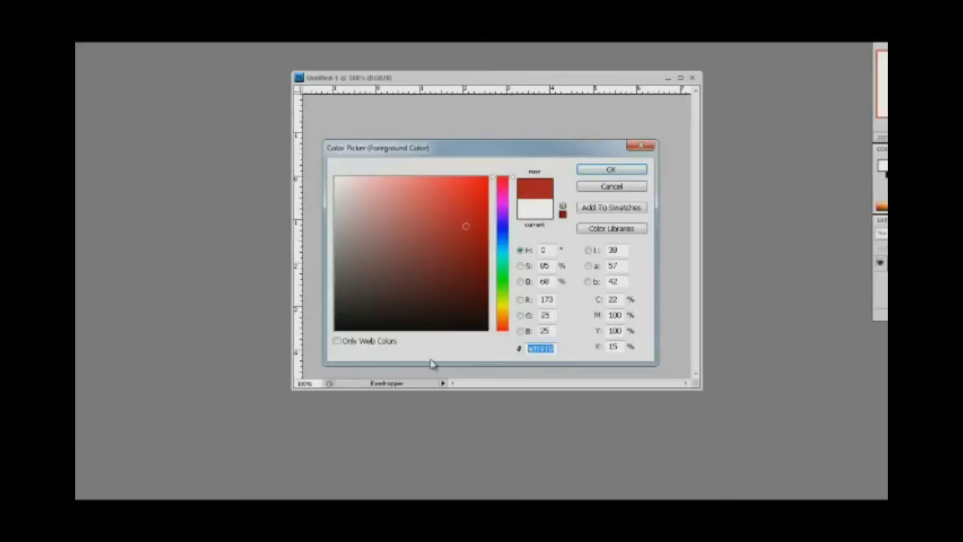
{"action": "key", "text": "ctrl+v"}
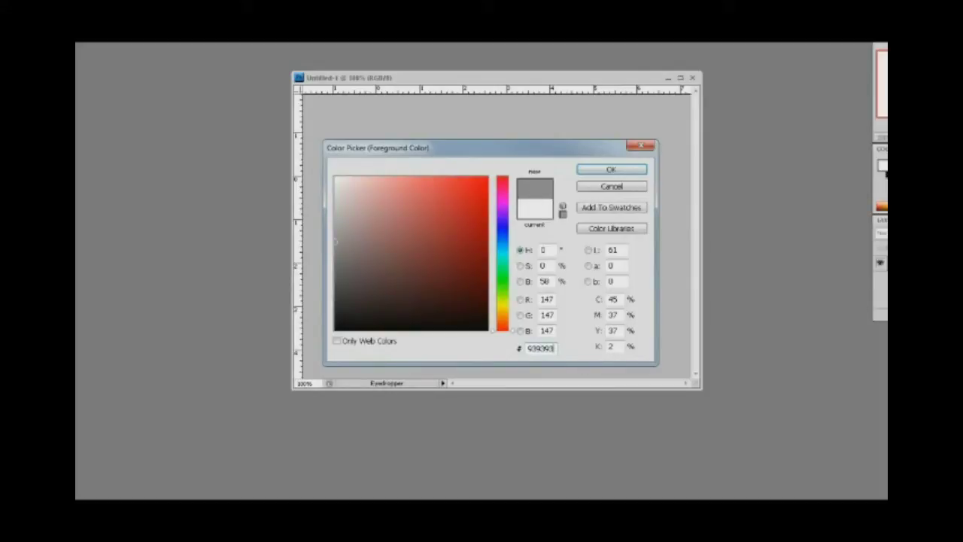
Step: Get the border color code from the .resize rule in Bluefish and set Photoshop's foreground hex value to f1f1f1
{"action": "key", "text": "alt+Tab"}
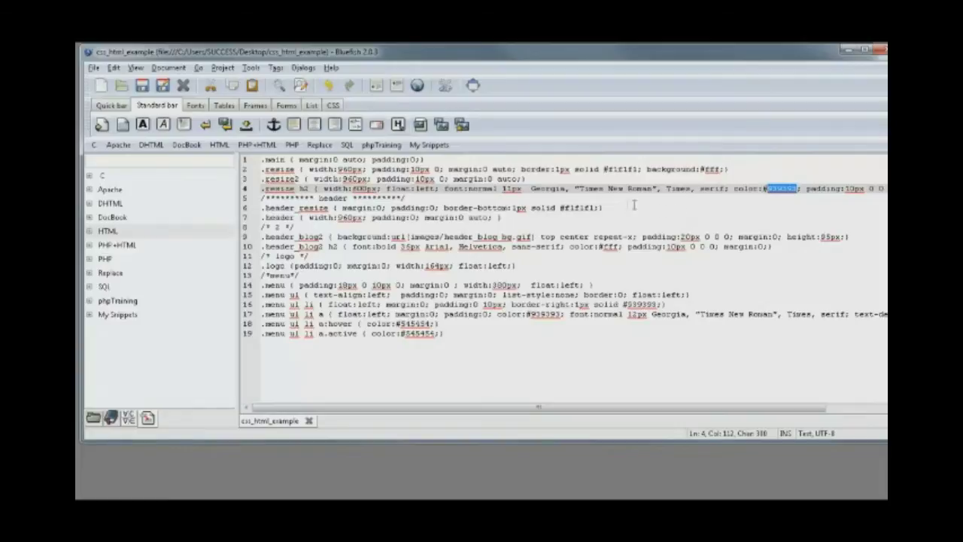
{"action": "left_click_drag", "start_coordinate": [608, 168], "coordinate": [636, 170]}
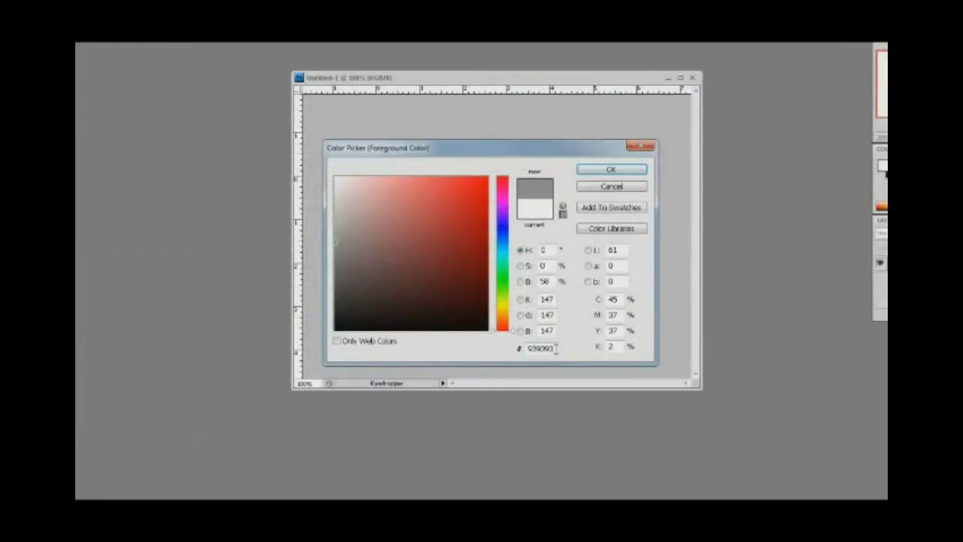
{"action": "left_click_drag", "start_coordinate": [556, 348], "coordinate": [497, 353]}
{"action": "type", "text": "f1f1f1"}
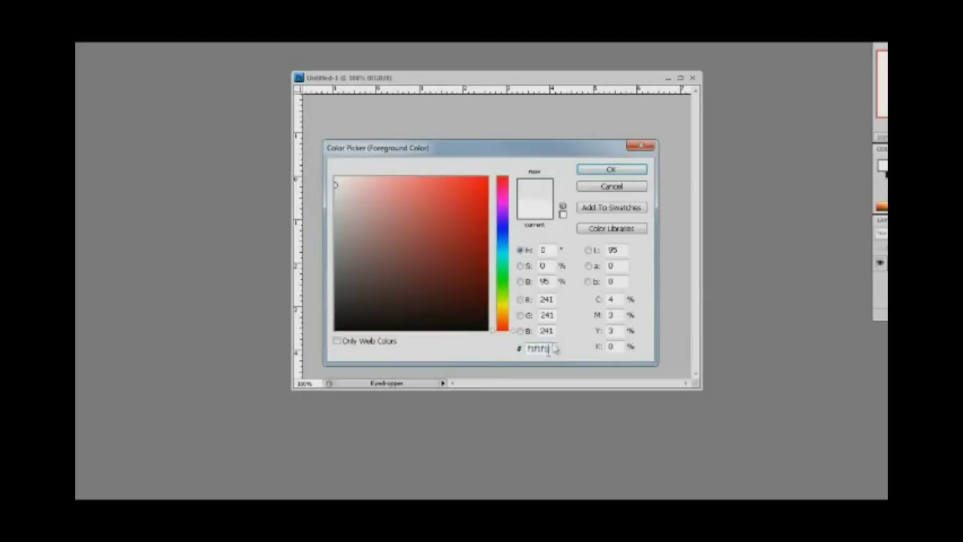
Step: Clear the hex value, pick a muted red with RGB 130, 49, 49 in the color field and highlight its hex code
{"action": "left_click_drag", "start_coordinate": [551, 349], "coordinate": [505, 349]}
{"action": "key", "text": "BackSpace"}
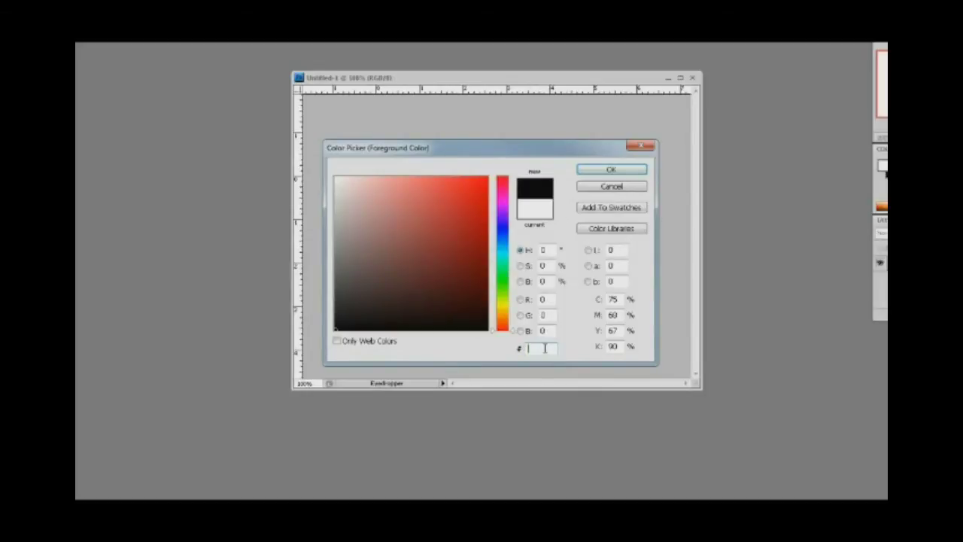
{"action": "left_click", "coordinate": [441, 217]}
{"action": "left_click", "coordinate": [472, 192]}
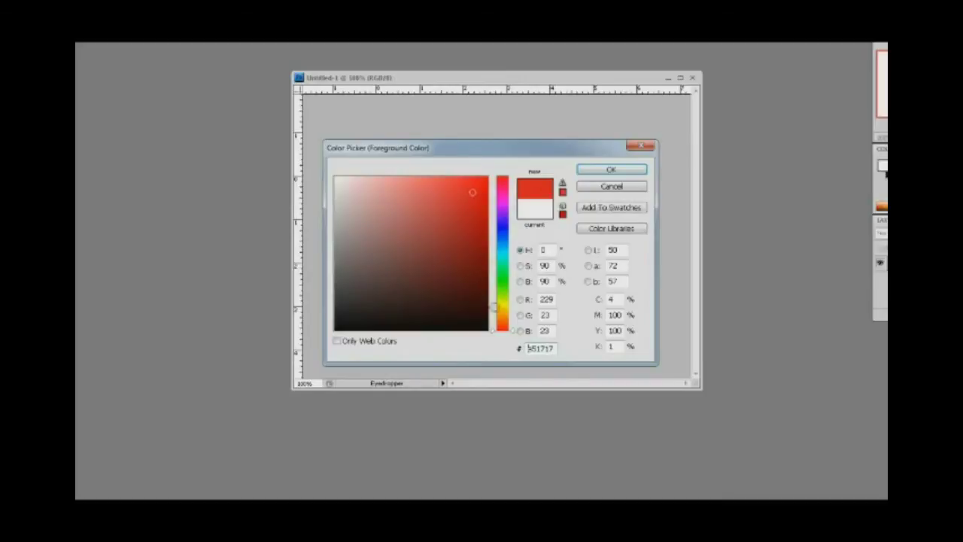
{"action": "left_click_drag", "start_coordinate": [432, 205], "coordinate": [428, 252]}
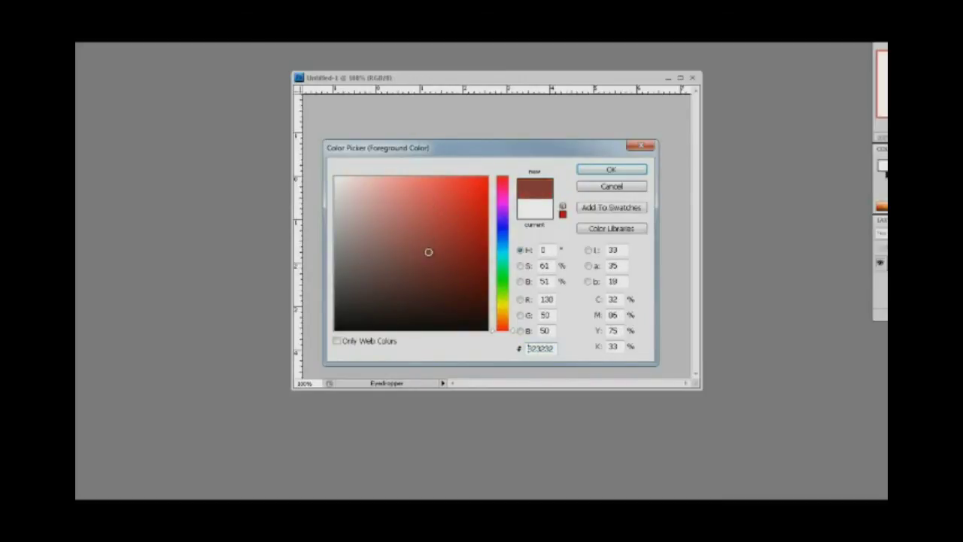
{"action": "left_click_drag", "start_coordinate": [429, 252], "coordinate": [430, 252]}
{"action": "left_click_drag", "start_coordinate": [528, 348], "coordinate": [562, 349]}
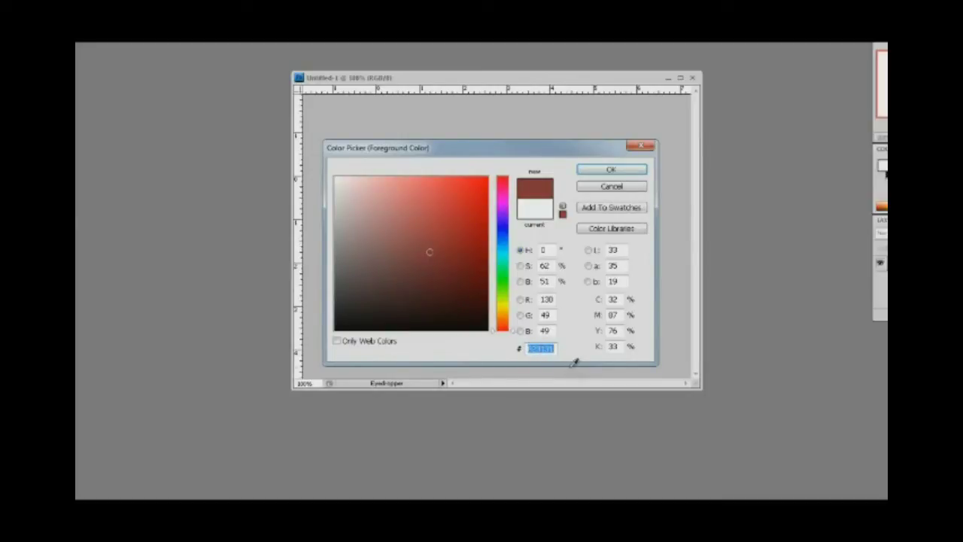
{"action": "left_click", "coordinate": [555, 348]}
{"action": "left_click_drag", "start_coordinate": [556, 348], "coordinate": [501, 343]}
Step: Restrict the picker to web colors, choose the red cc3333, and lift the restriction again
{"action": "left_click", "coordinate": [337, 341]}
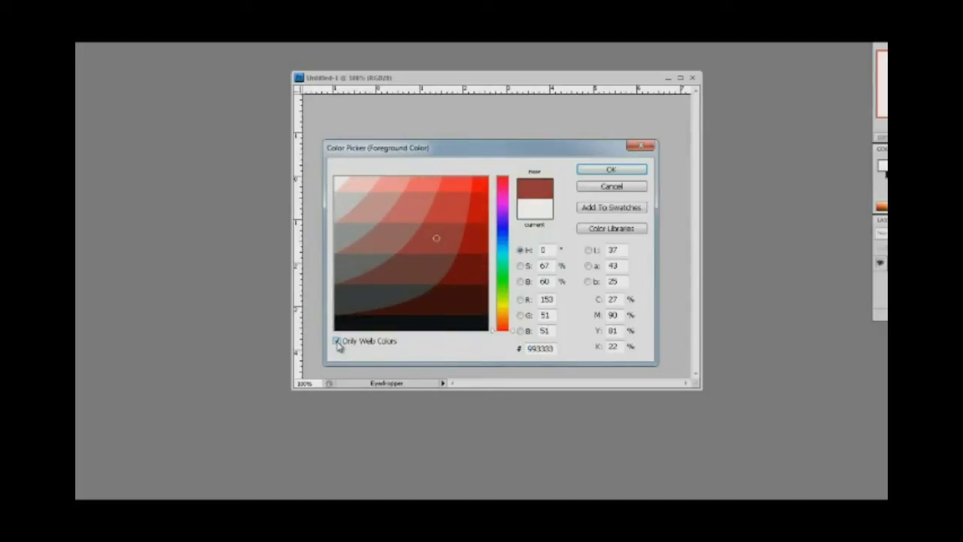
{"action": "mouse_move", "coordinate": [436, 238]}
{"action": "left_mouse_down"}
{"action": "mouse_move", "coordinate": [445, 271]}
{"action": "mouse_move", "coordinate": [444, 215]}
{"action": "left_mouse_up"}
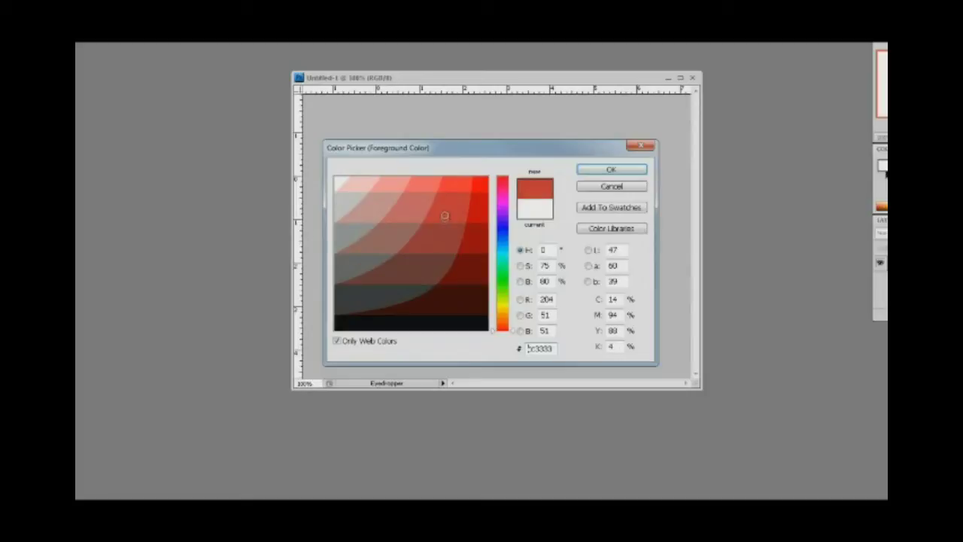
{"action": "left_click", "coordinate": [337, 341]}
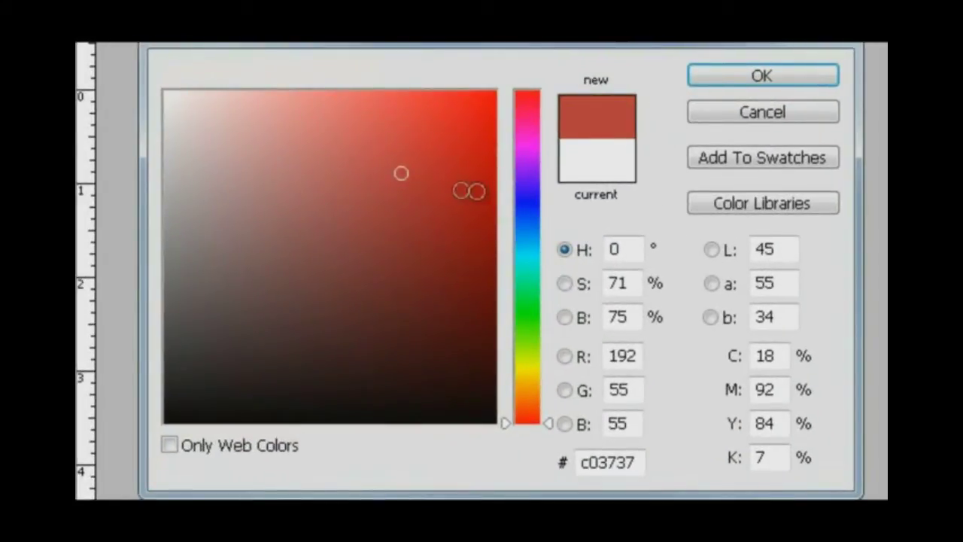
Step: Sample saturated reds in the unrestricted color field, ending on a dark red with RGB 147, 13, 13
{"action": "mouse_move", "coordinate": [411, 186]}
{"action": "left_mouse_down"}
{"action": "mouse_move", "coordinate": [417, 288]}
{"action": "mouse_move", "coordinate": [344, 201]}
{"action": "mouse_move", "coordinate": [435, 131]}
{"action": "mouse_move", "coordinate": [447, 232]}
{"action": "mouse_move", "coordinate": [459, 153]}
{"action": "mouse_move", "coordinate": [463, 171]}
{"action": "left_mouse_up"}
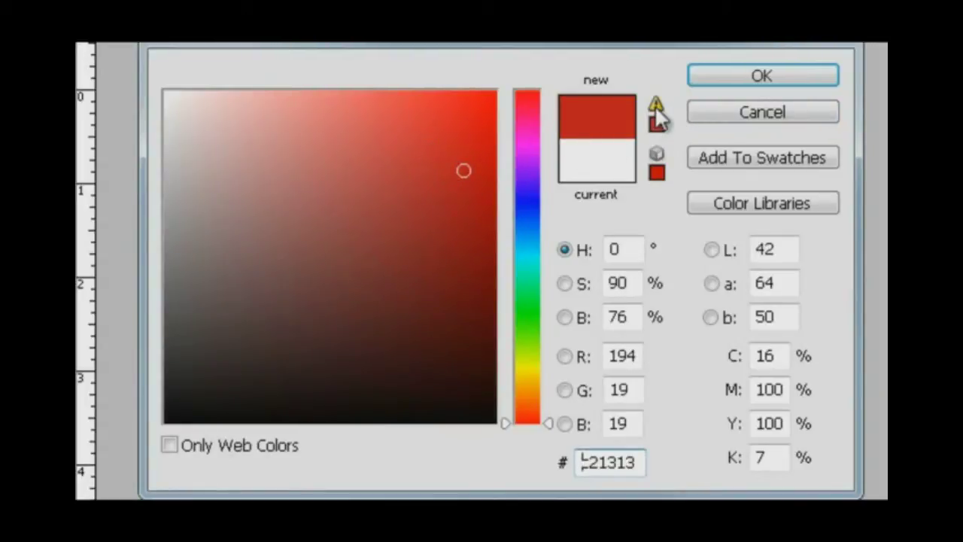
{"action": "left_click", "coordinate": [461, 176]}
{"action": "left_click_drag", "start_coordinate": [461, 176], "coordinate": [467, 231]}
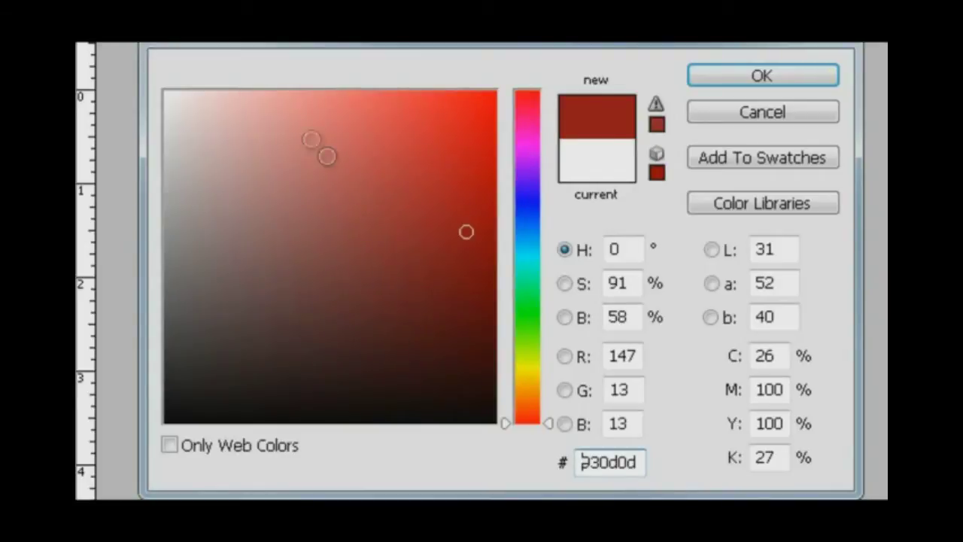
Step: Restrict the picker to web colors and sample shades of red, ending on the dark red 660000
{"action": "left_click", "coordinate": [169, 447]}
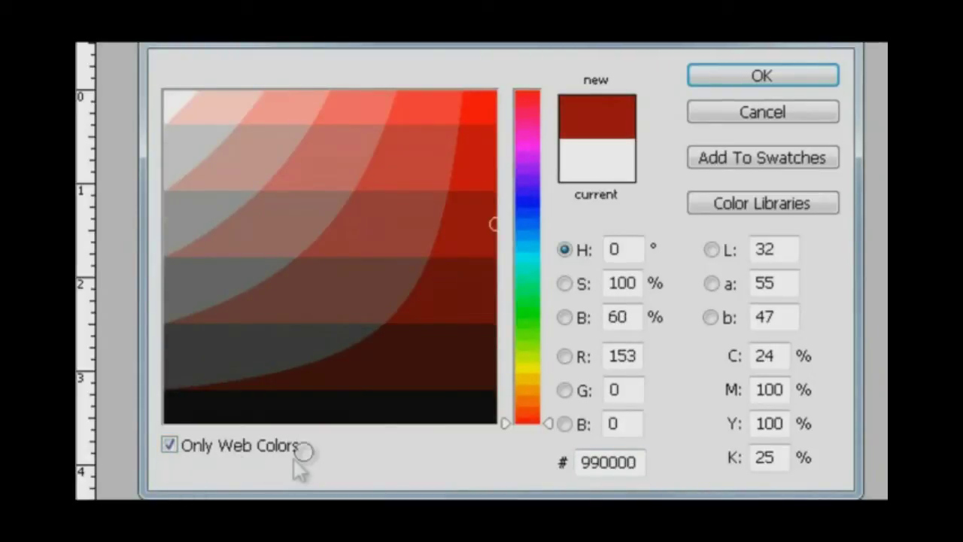
{"action": "left_click_drag", "start_coordinate": [451, 316], "coordinate": [330, 144]}
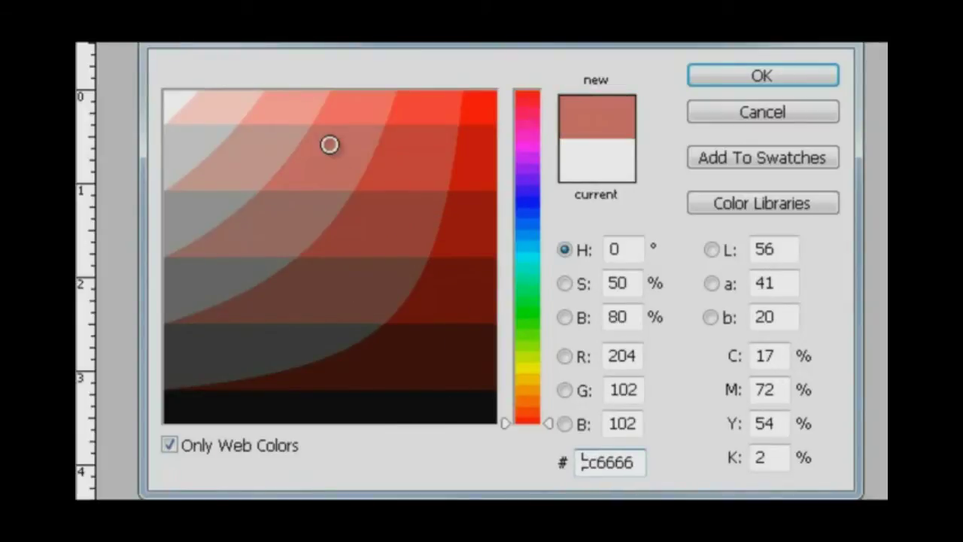
{"action": "left_click_drag", "start_coordinate": [168, 118], "coordinate": [459, 299]}
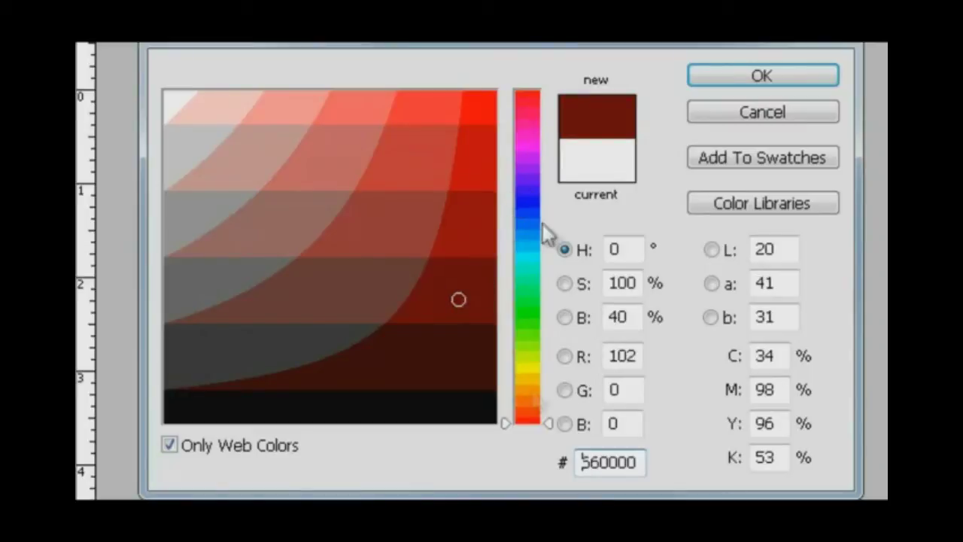
Step: Shift the hue to 210° blue and sample several web-safe blues, ending on a pale grayish blue
{"action": "left_click_drag", "start_coordinate": [507, 430], "coordinate": [505, 226]}
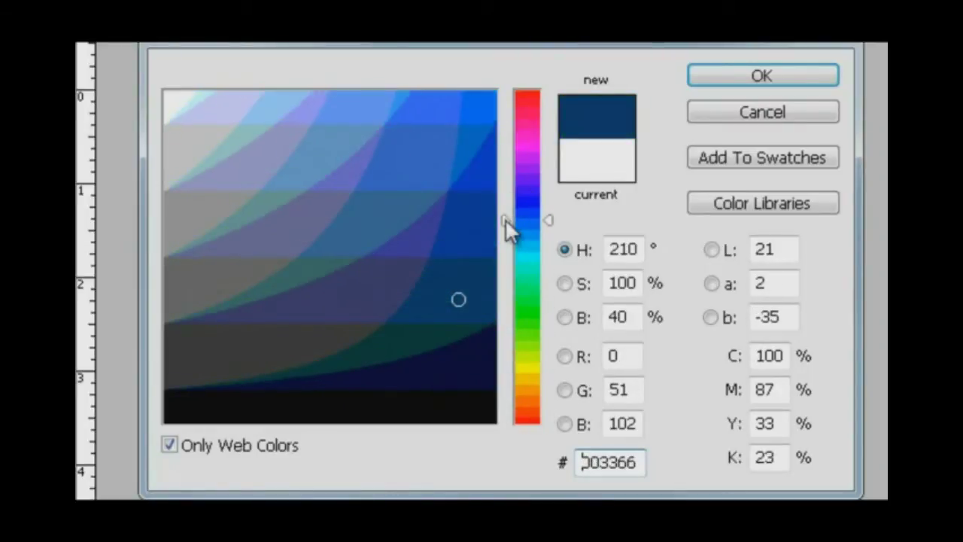
{"action": "left_click", "coordinate": [467, 228]}
{"action": "left_click", "coordinate": [444, 171]}
{"action": "left_click", "coordinate": [447, 110]}
{"action": "mouse_move", "coordinate": [444, 374]}
{"action": "left_mouse_down"}
{"action": "mouse_move", "coordinate": [444, 387]}
{"action": "mouse_move", "coordinate": [404, 350]}
{"action": "left_mouse_up"}
{"action": "left_click", "coordinate": [460, 291]}
{"action": "left_click", "coordinate": [471, 217]}
{"action": "left_click", "coordinate": [396, 171]}
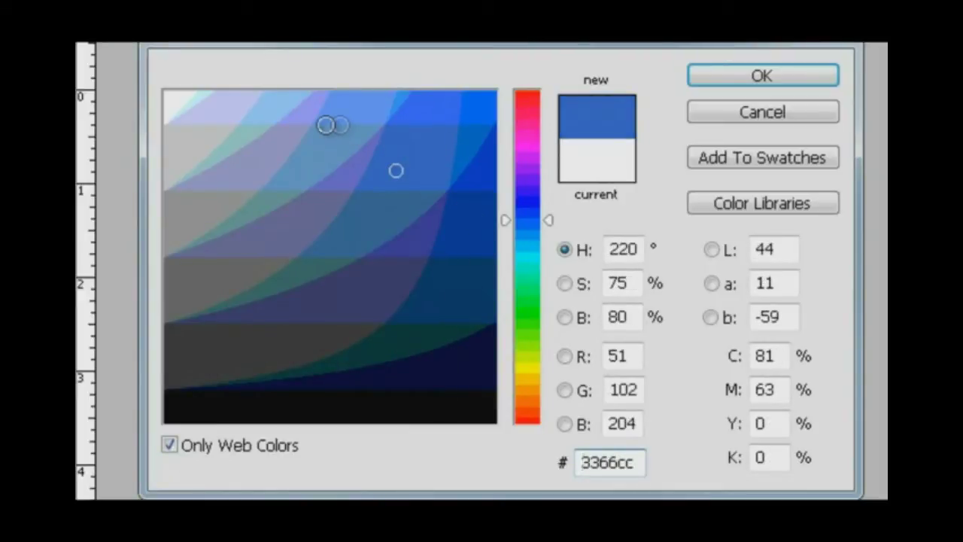
{"action": "left_click", "coordinate": [247, 171]}
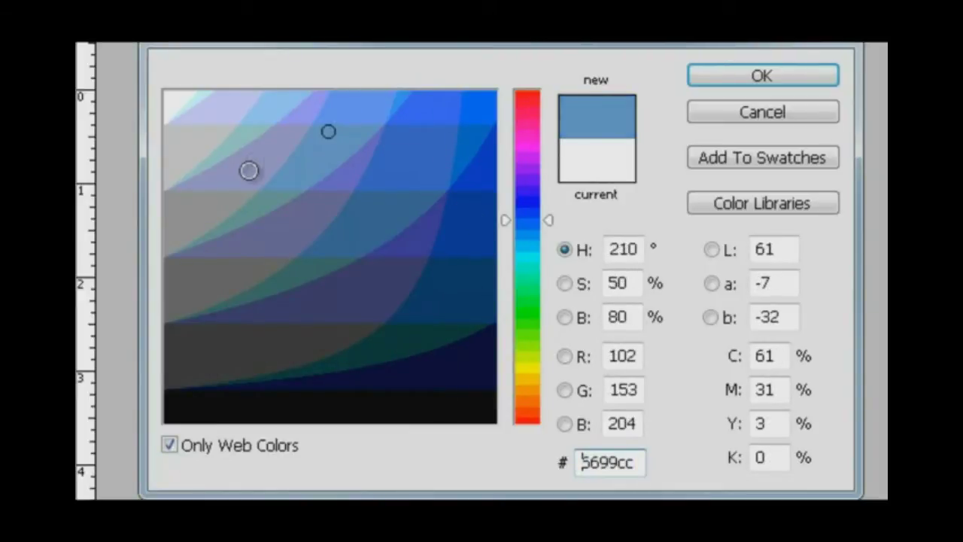
Step: Turn off the web colors restriction and open the Color Libraries for the chosen grayish blue
{"action": "left_click", "coordinate": [168, 445]}
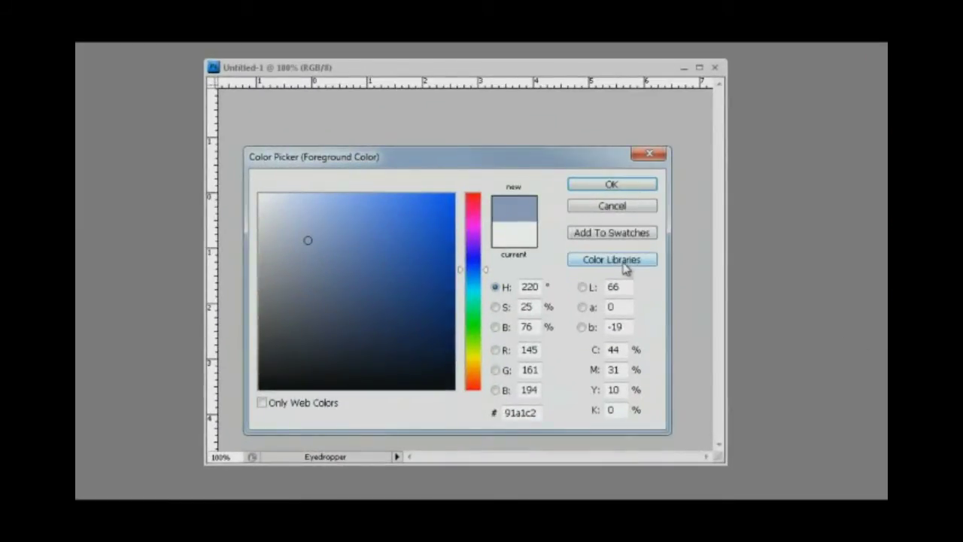
{"action": "left_click", "coordinate": [622, 267]}
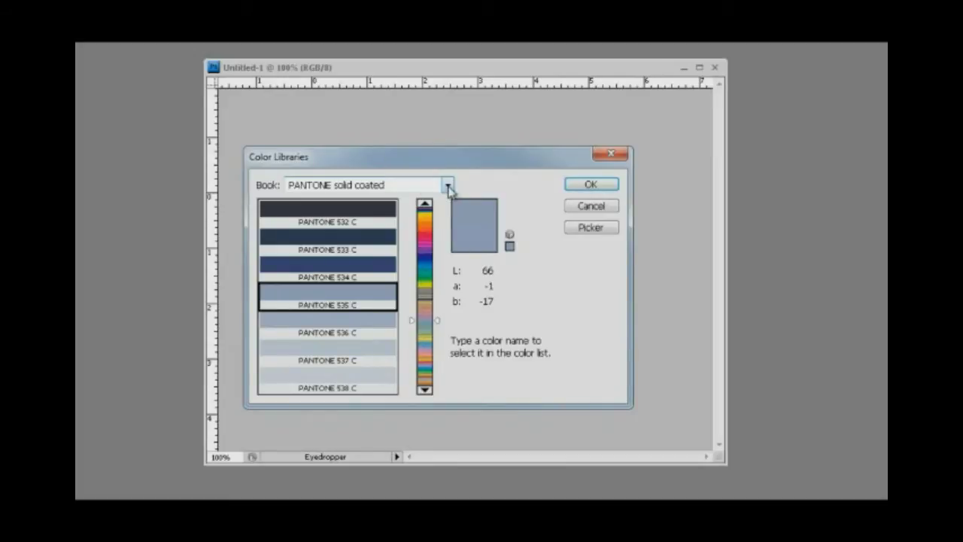
Step: Switch the color book to PANTONE pastel coated, choose PANTONE 9225 C and return to the color picker
{"action": "left_click", "coordinate": [447, 186]}
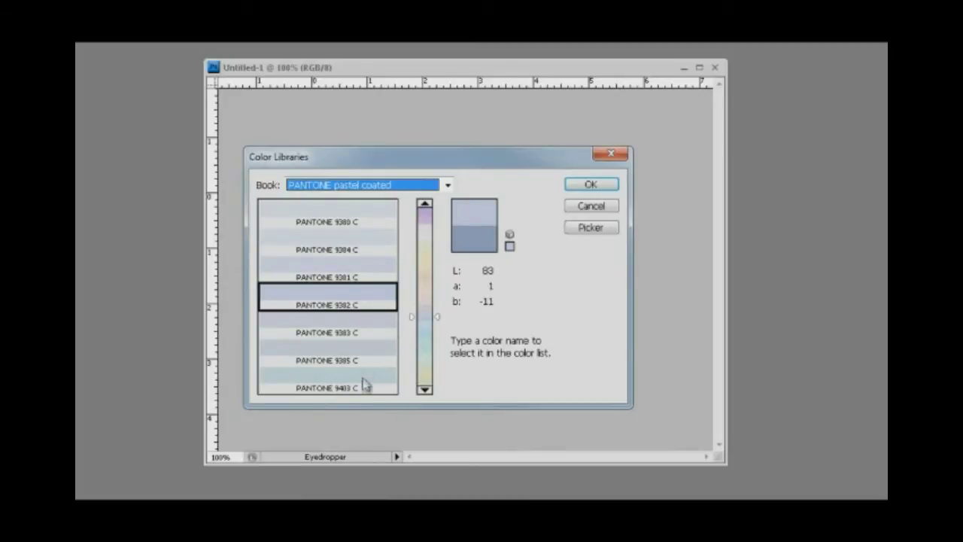
{"action": "left_click", "coordinate": [366, 385]}
{"action": "left_click_drag", "start_coordinate": [411, 318], "coordinate": [414, 376]}
{"action": "left_click_drag", "start_coordinate": [411, 307], "coordinate": [410, 277]}
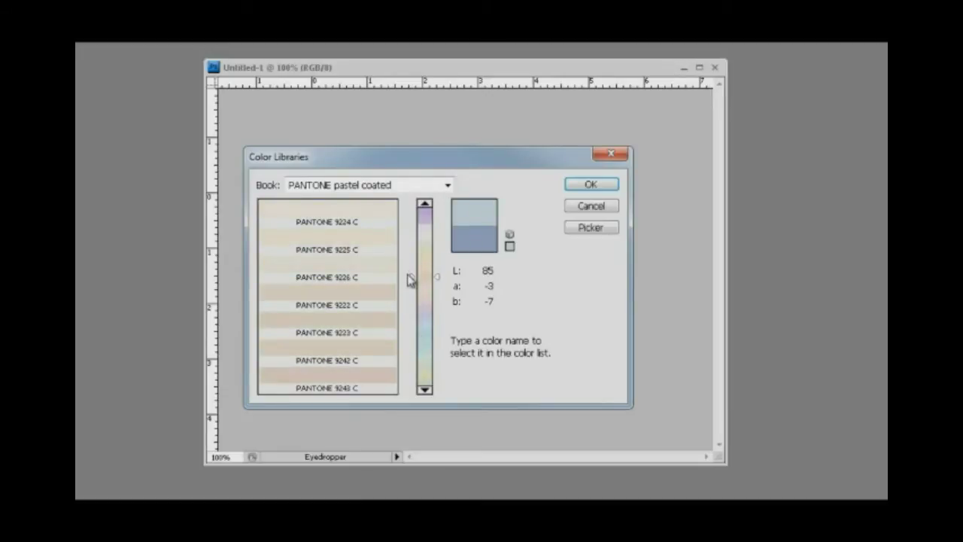
{"action": "left_click", "coordinate": [326, 241]}
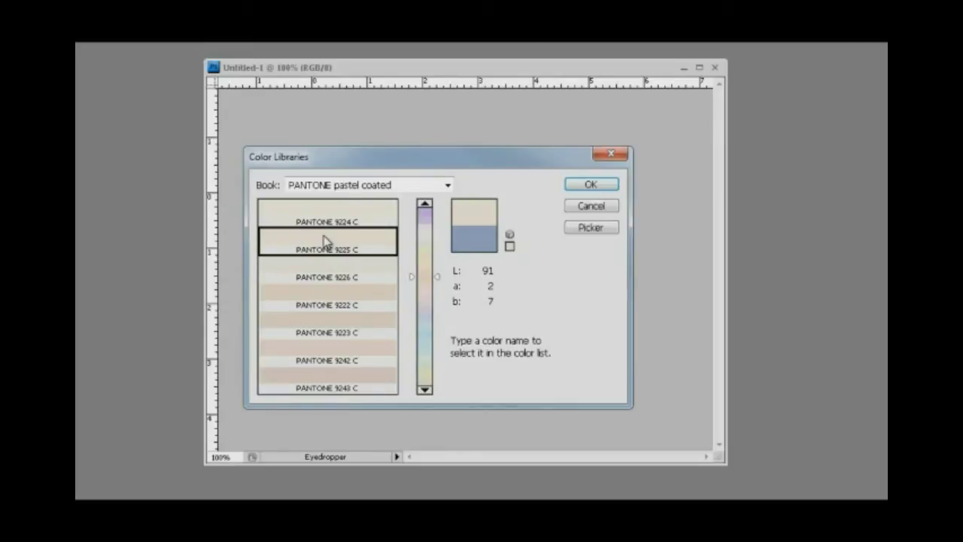
{"action": "left_click", "coordinate": [592, 227]}
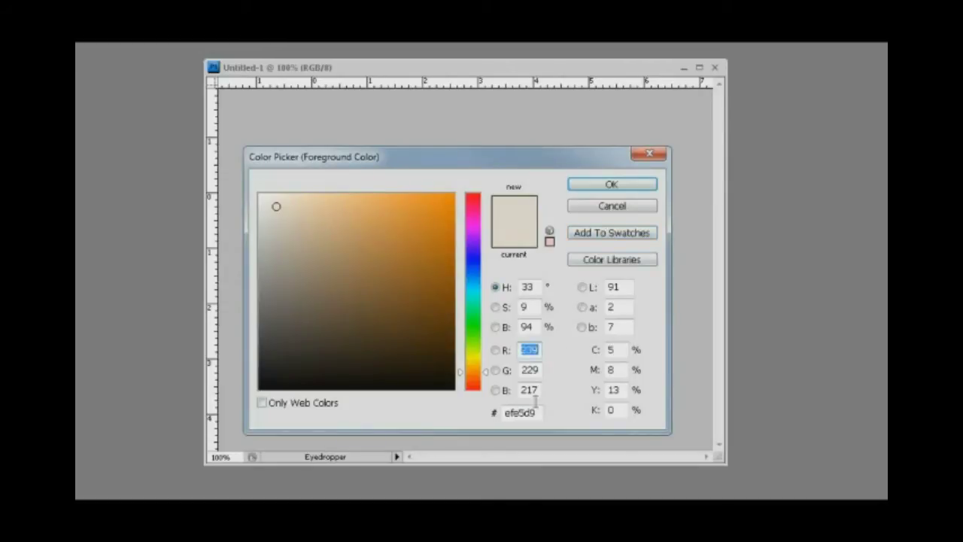
Step: Pick a strong orange, hex da8928, from the color field and start adding it to the swatches
{"action": "left_click_drag", "start_coordinate": [537, 412], "coordinate": [495, 413]}
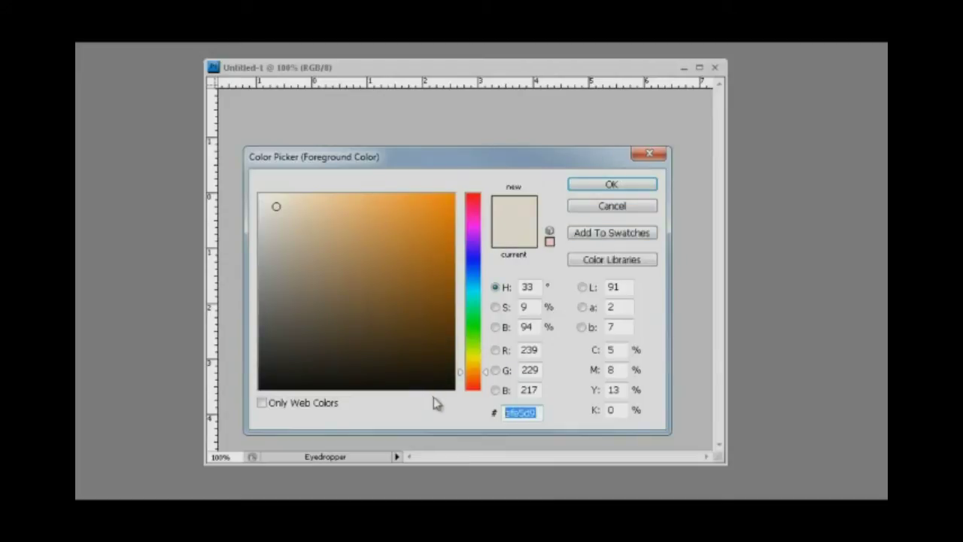
{"action": "left_click", "coordinate": [295, 222]}
{"action": "mouse_move", "coordinate": [295, 222]}
{"action": "left_mouse_down"}
{"action": "mouse_move", "coordinate": [363, 228]}
{"action": "mouse_move", "coordinate": [398, 205]}
{"action": "left_mouse_up"}
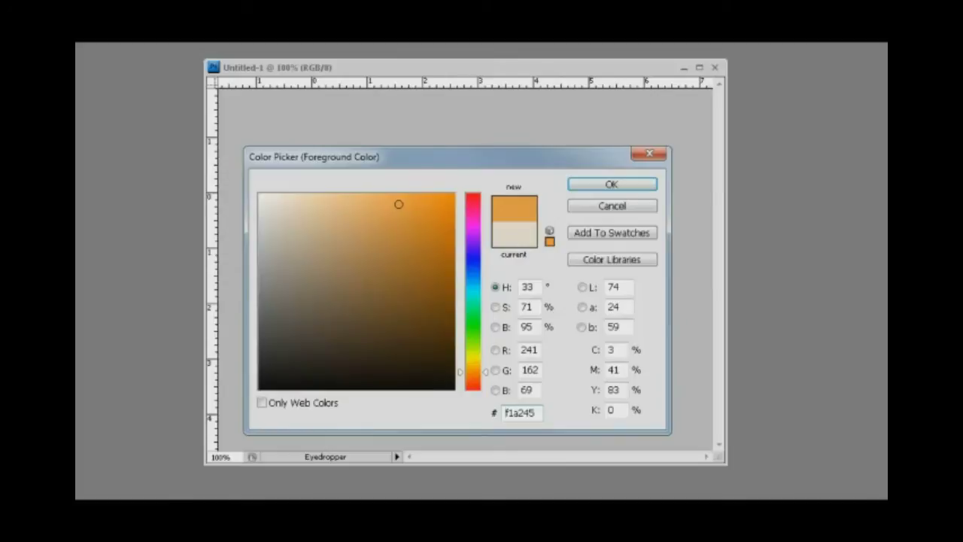
{"action": "mouse_move", "coordinate": [407, 206]}
{"action": "left_mouse_down"}
{"action": "mouse_move", "coordinate": [451, 189]}
{"action": "mouse_move", "coordinate": [445, 218]}
{"action": "mouse_move", "coordinate": [419, 222]}
{"action": "left_mouse_up"}
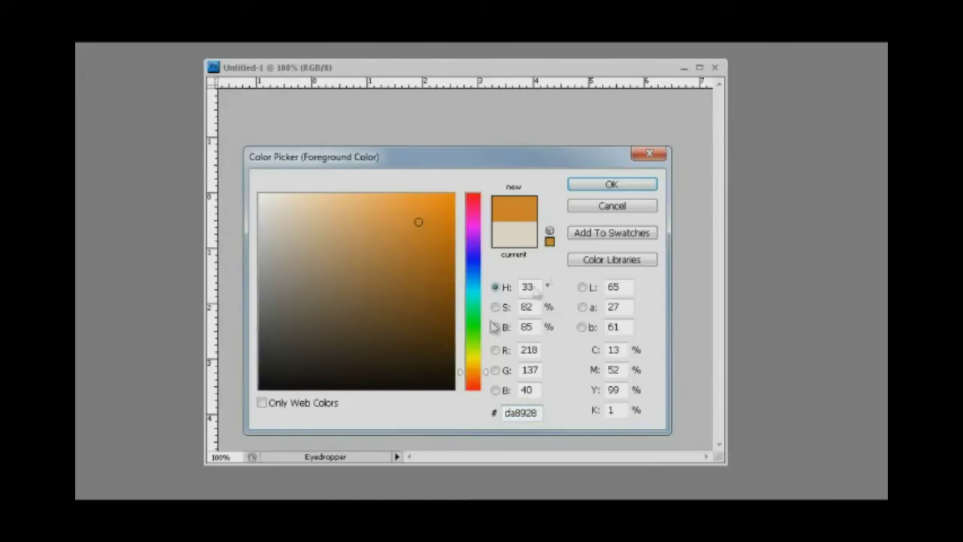
{"action": "left_click", "coordinate": [602, 236]}
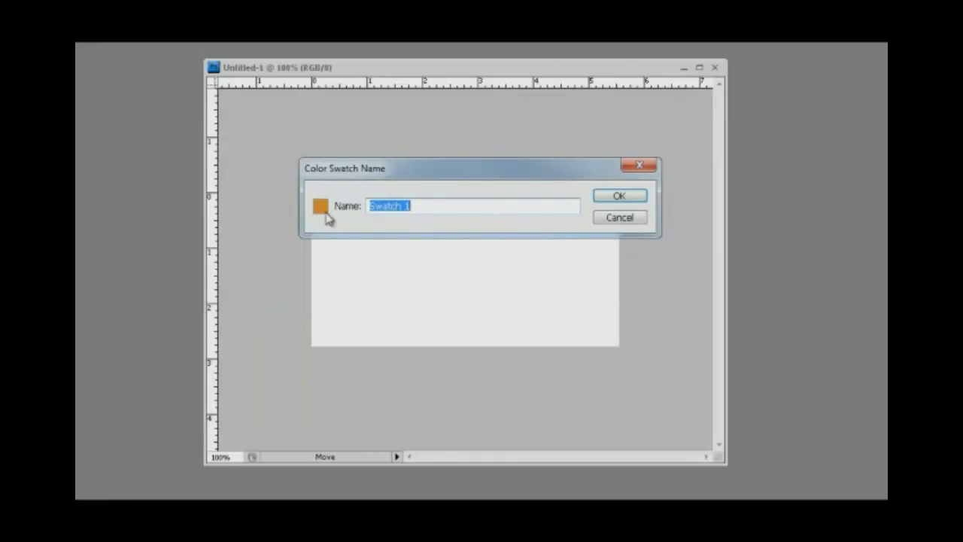